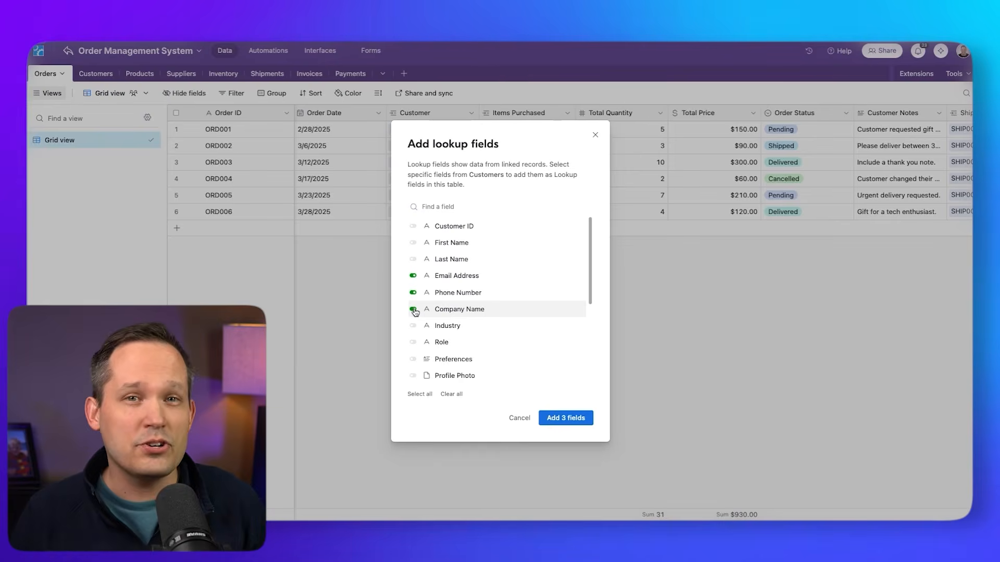
Step: Add only the Email Address and Phone Number lookup fields from Customers to the Orders table and widen both new columns
click(414, 310)
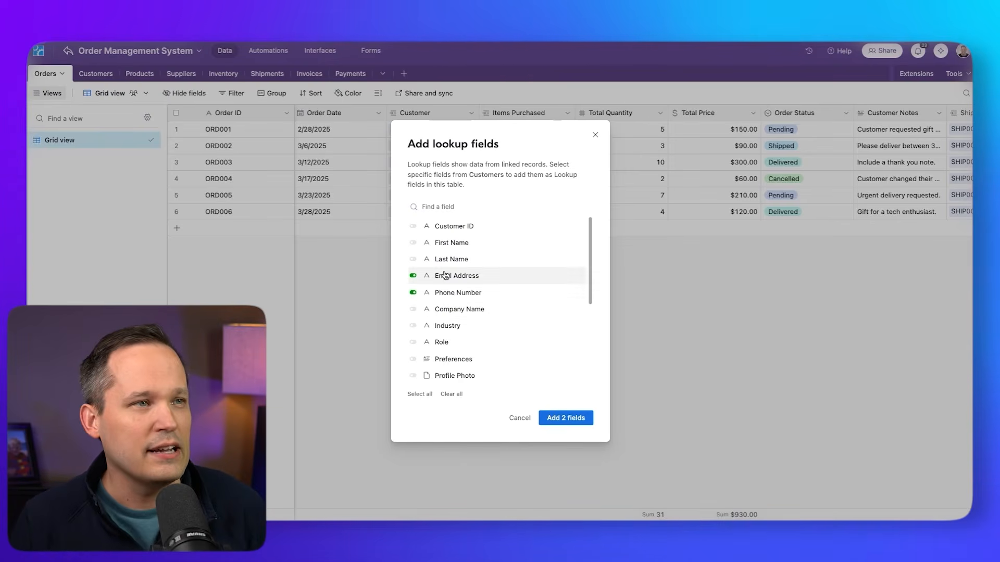
click(564, 419)
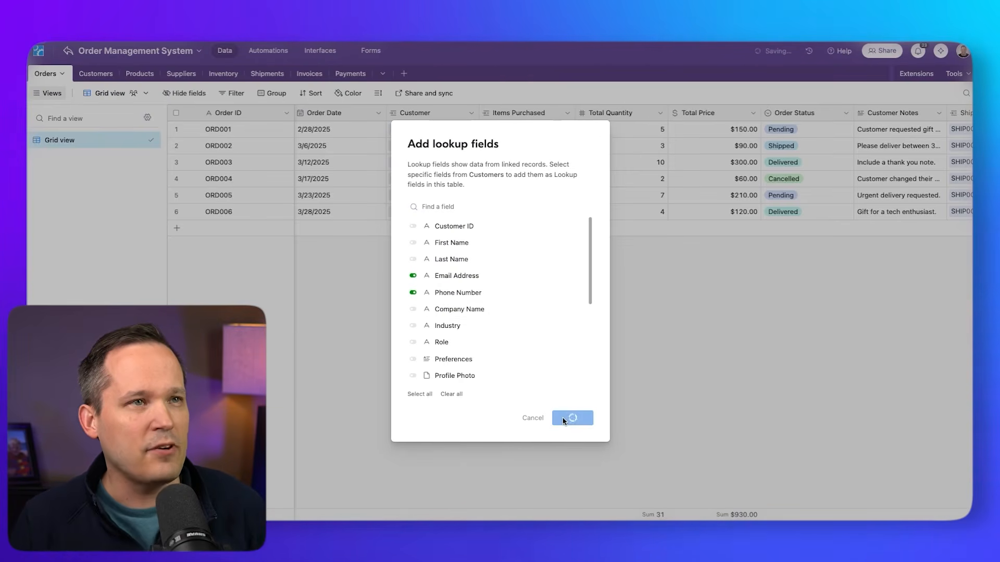
drag(563, 112, 613, 112)
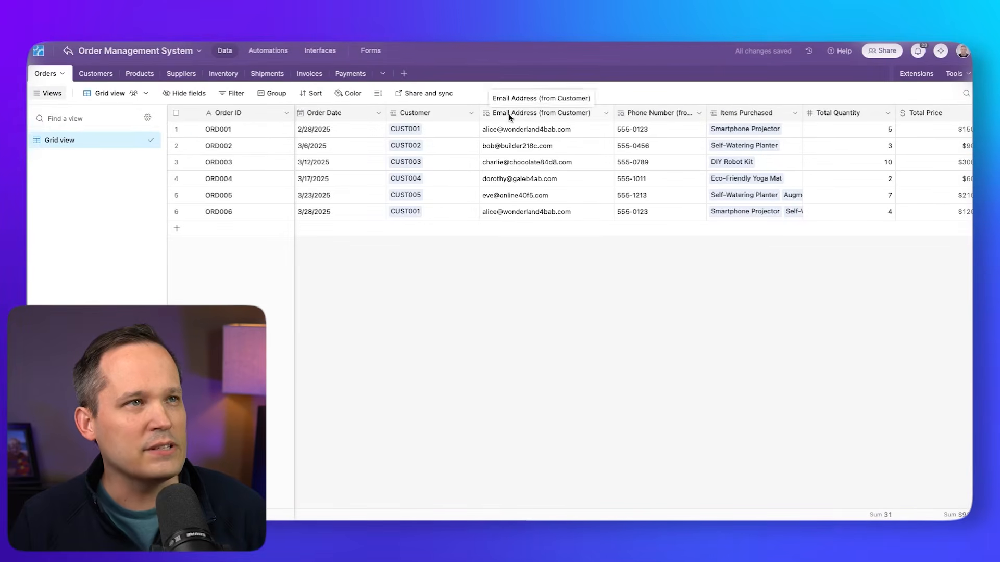
drag(706, 110, 748, 111)
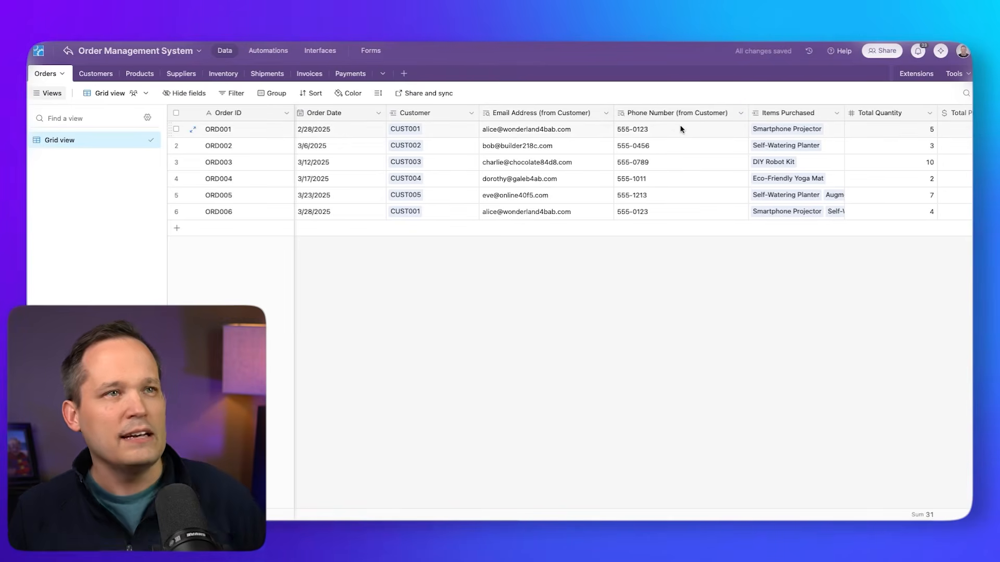
Step: Rename the customer email lookup field in Orders as Email Address
double_click(561, 113)
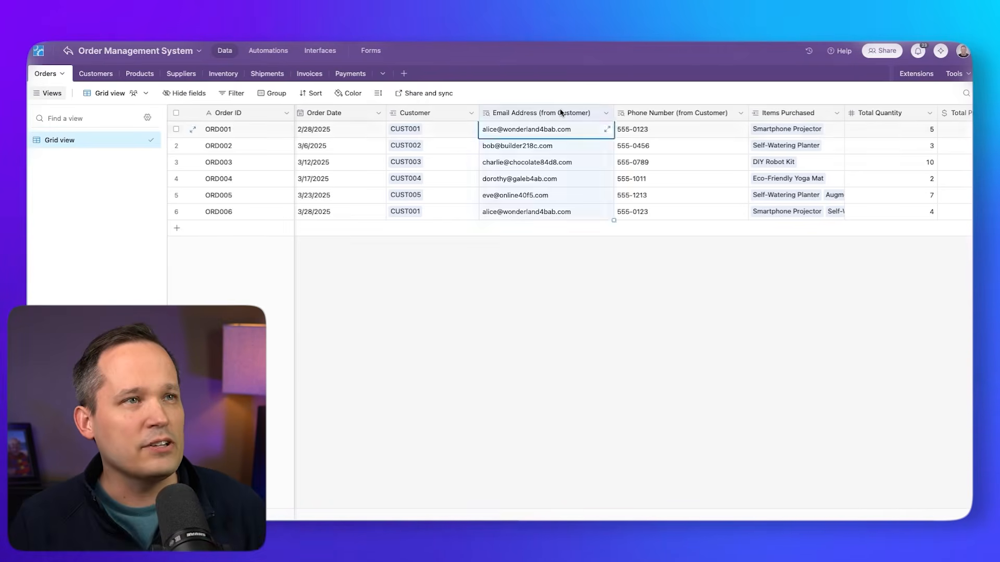
drag(599, 140, 570, 139)
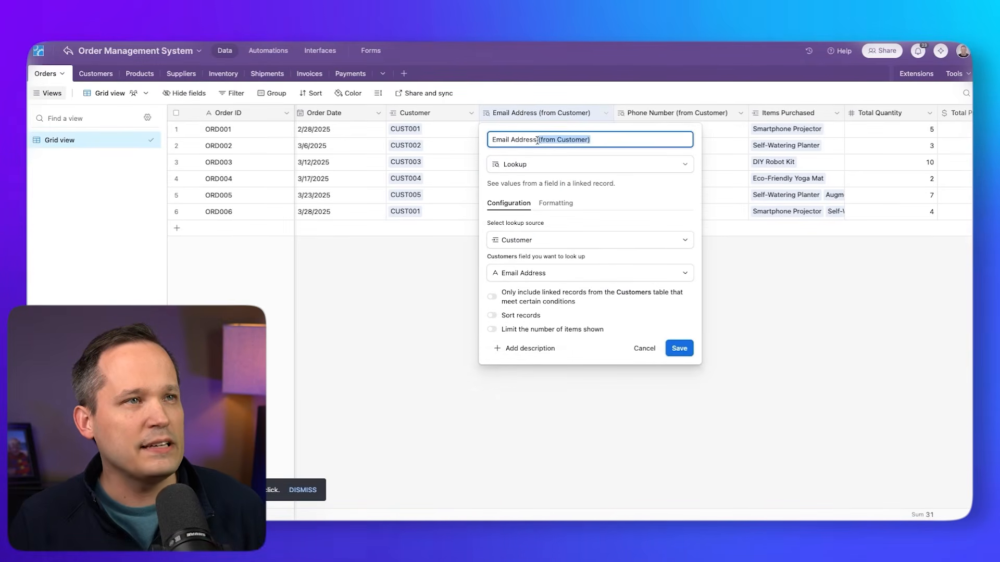
key(BackSpace)
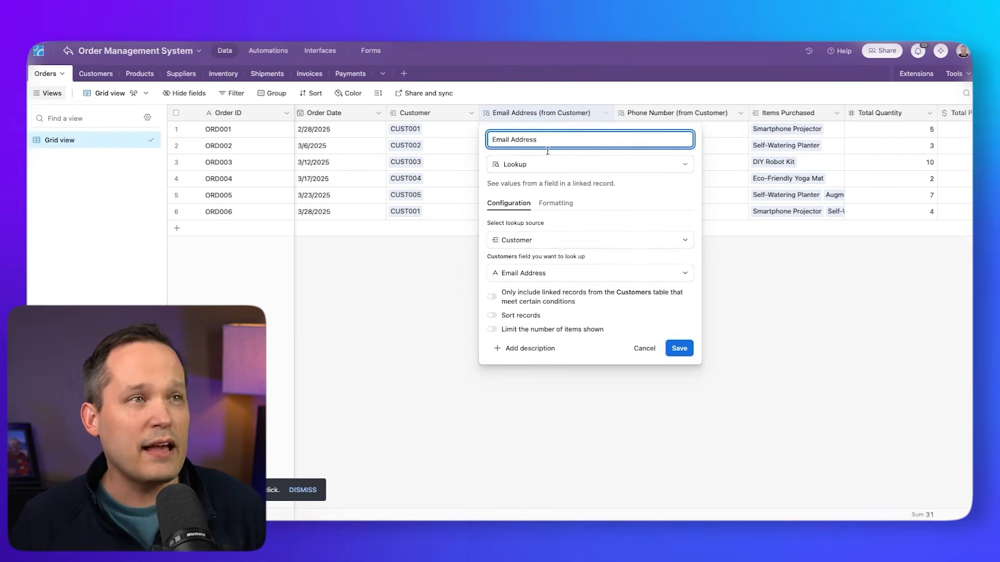
click(685, 349)
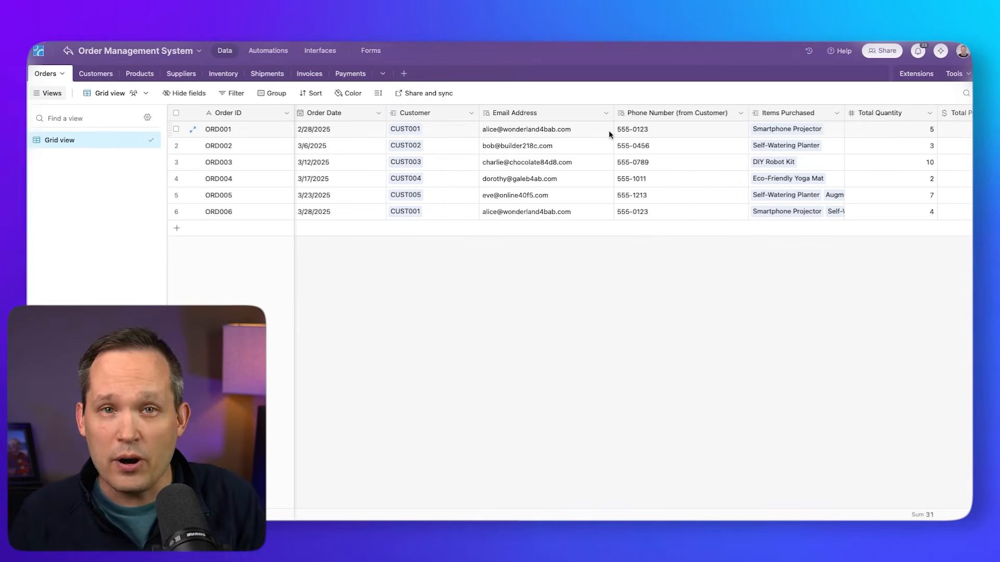
Step: In the Customers table, move the Order History field between Last Name and Email Address
click(92, 76)
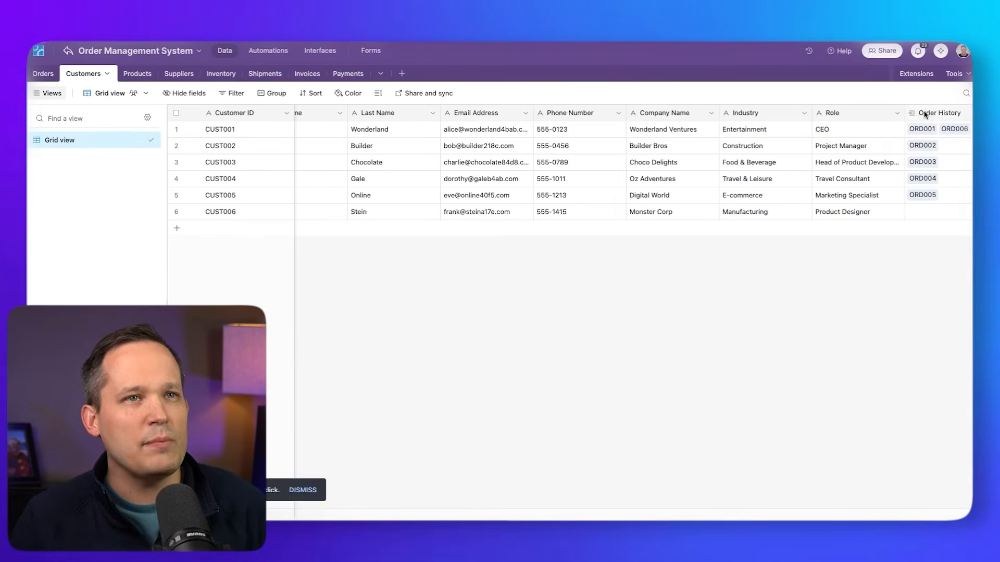
drag(925, 113, 451, 142)
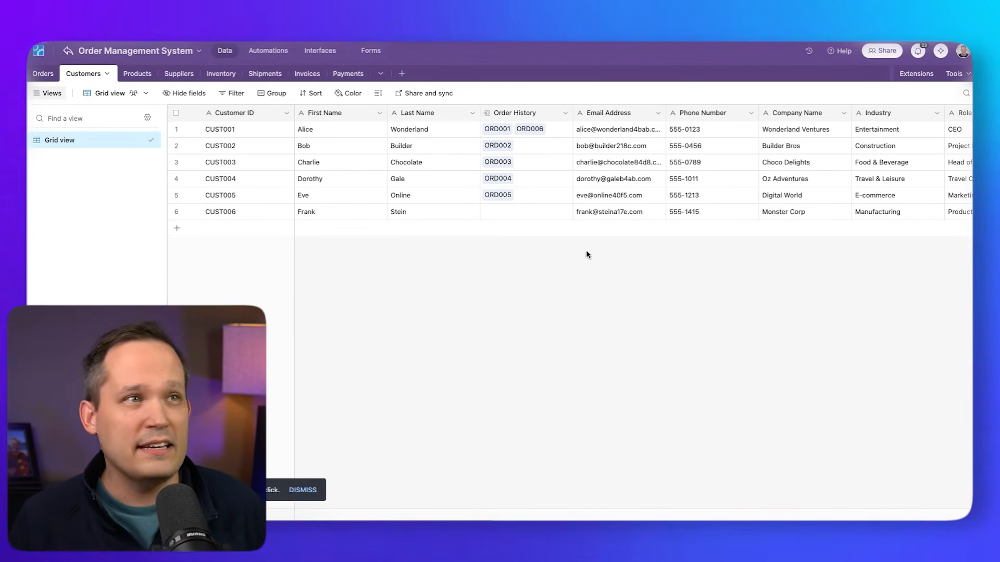
Step: Insert a new field after Order History, name it Order Date, and choose Lookup as its type
click(567, 114)
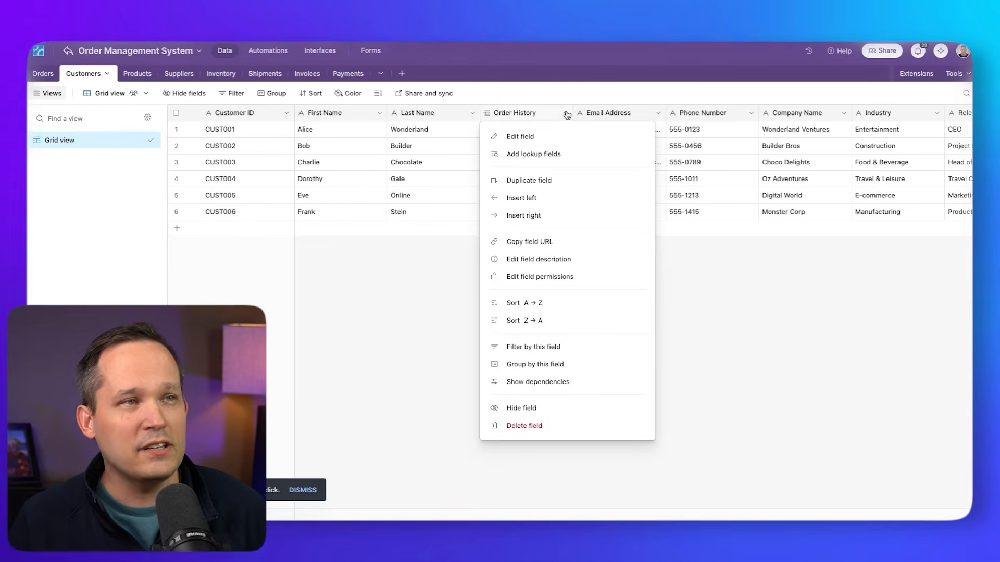
click(558, 213)
text(Order Date)
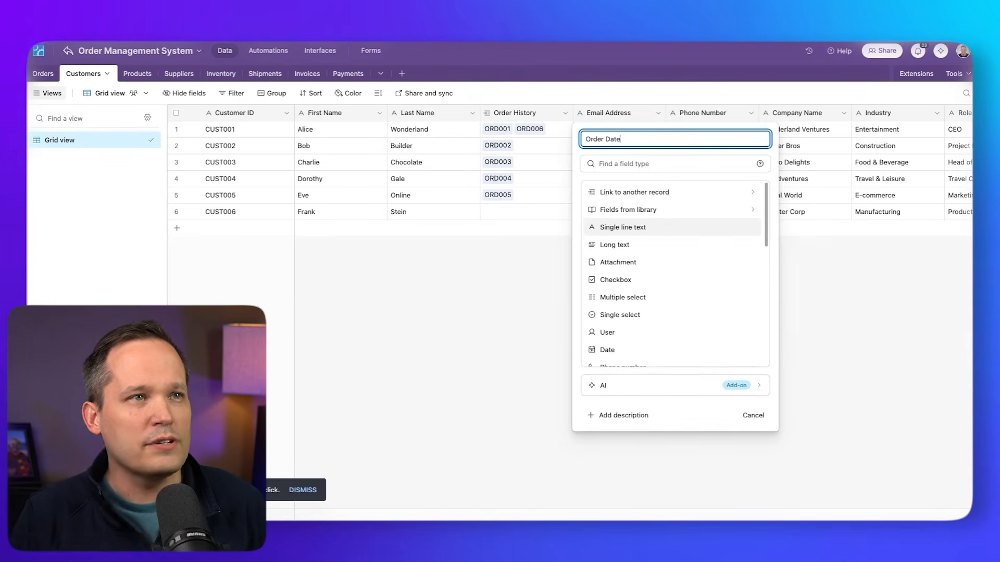
key(Tab)
text(loo)
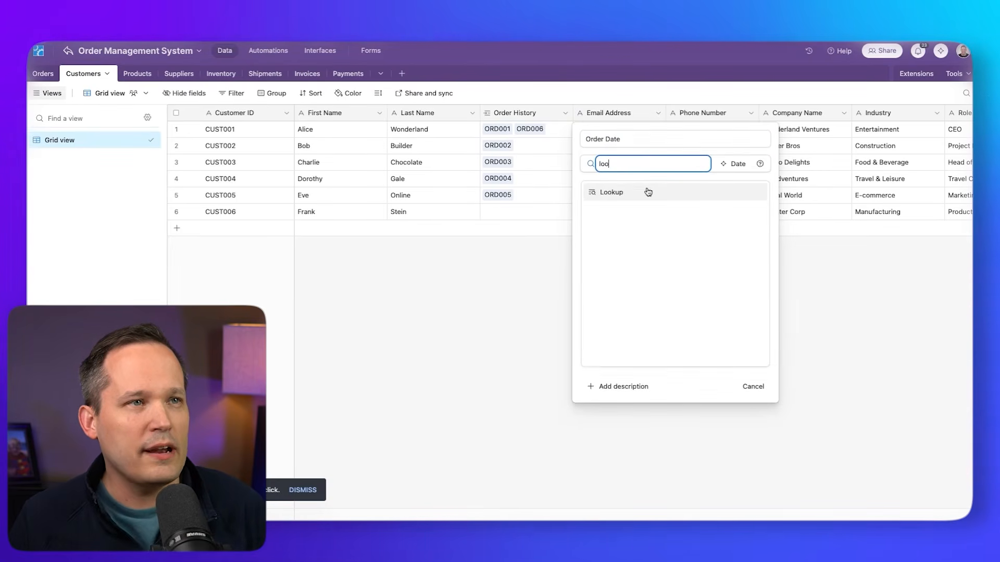
click(649, 193)
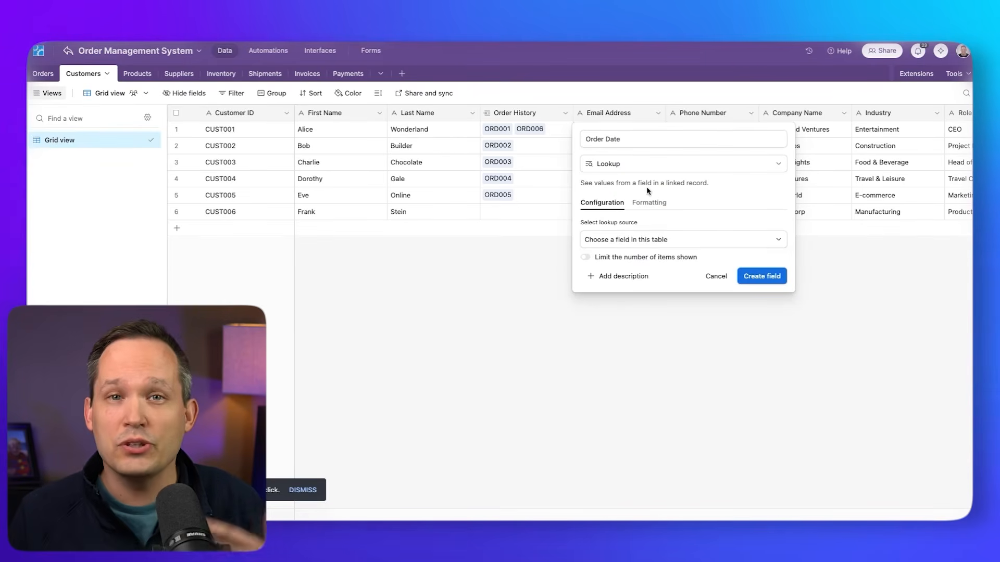
Step: Use Order History as the lookup source with the Orders table's Order Date as the looked-up field, and create the field
click(663, 239)
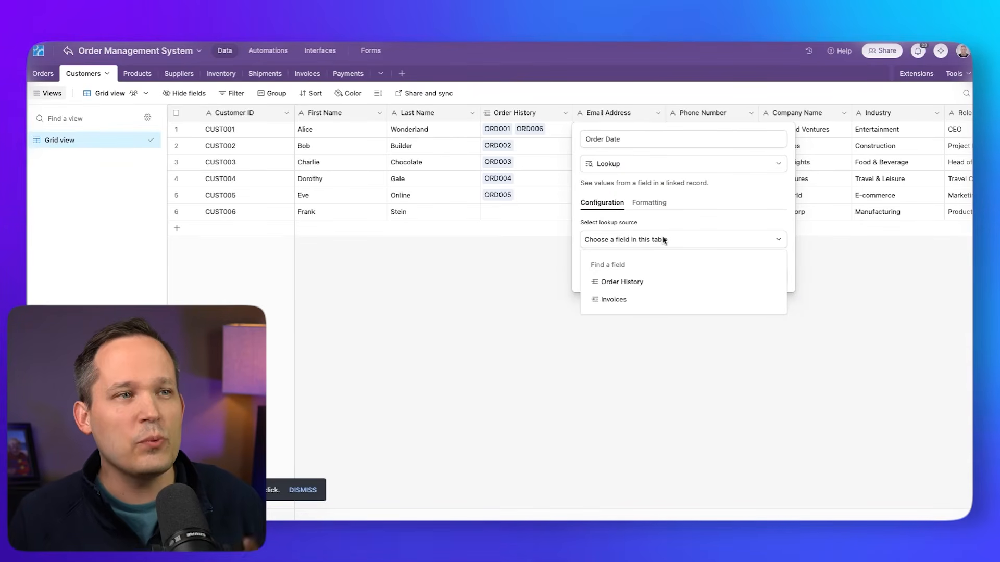
click(648, 288)
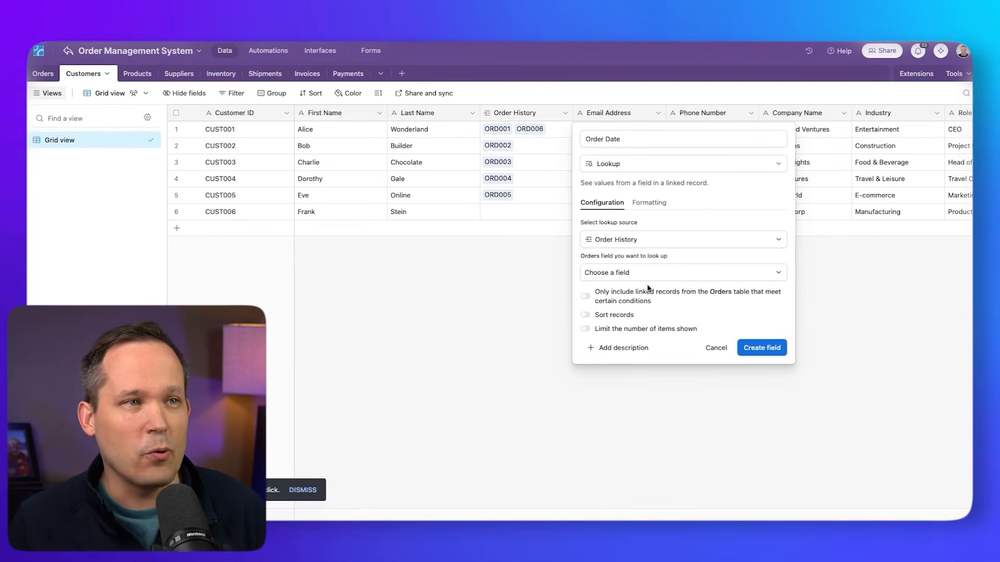
click(653, 273)
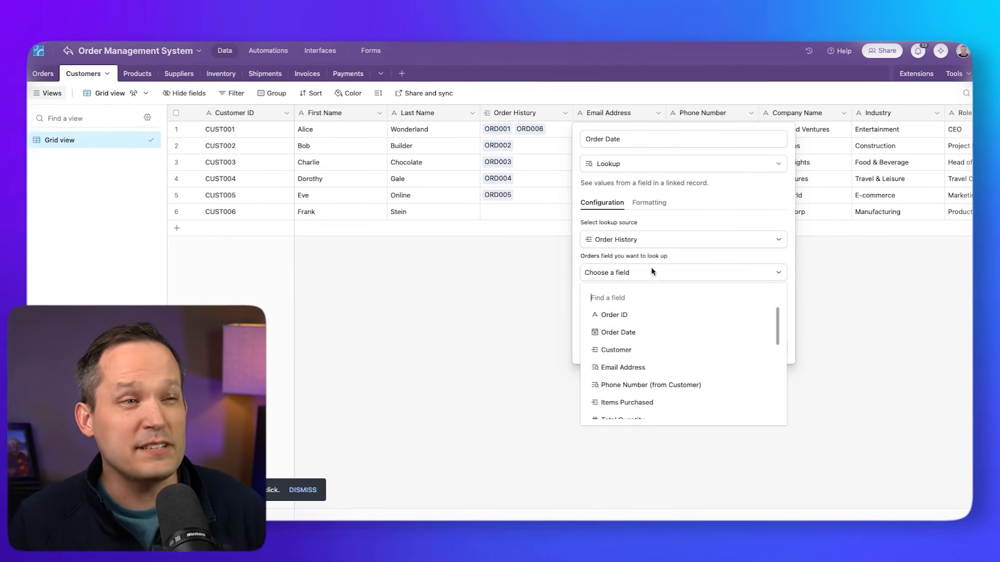
click(635, 333)
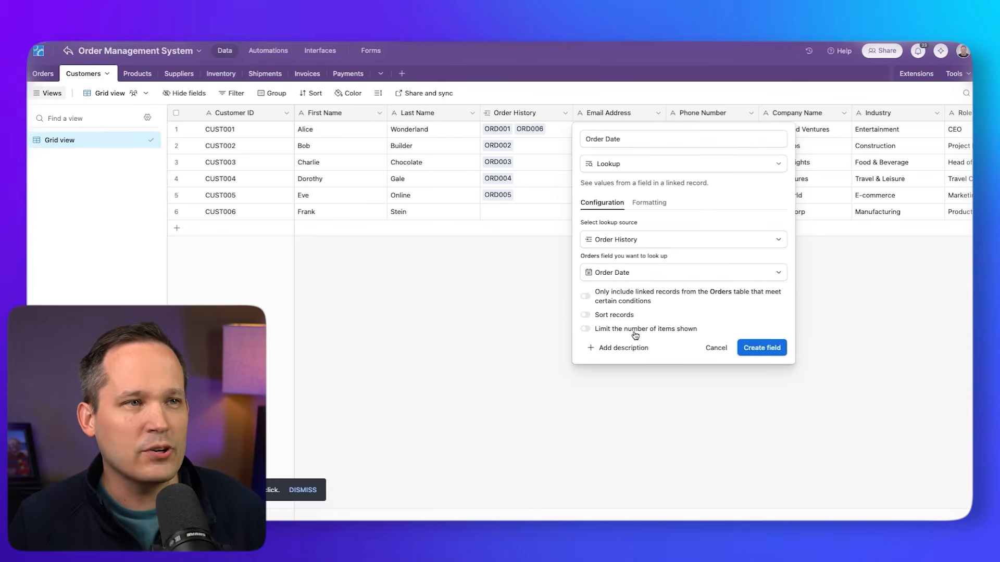
click(752, 348)
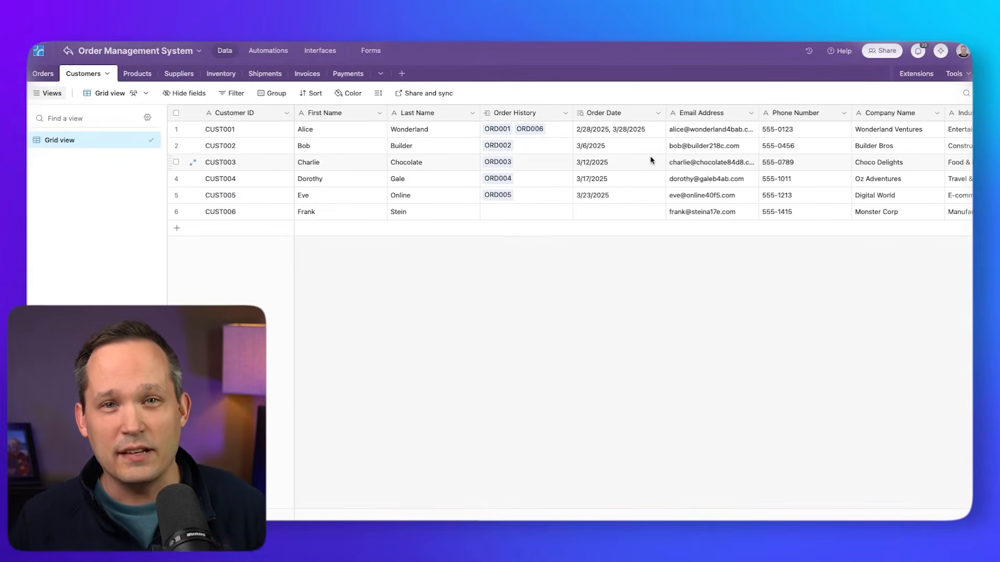
Step: Rename the Order Date lookup as Recent Order Date and include only linked orders whose Order Status is any of Shipped or Delivered
double_click(616, 114)
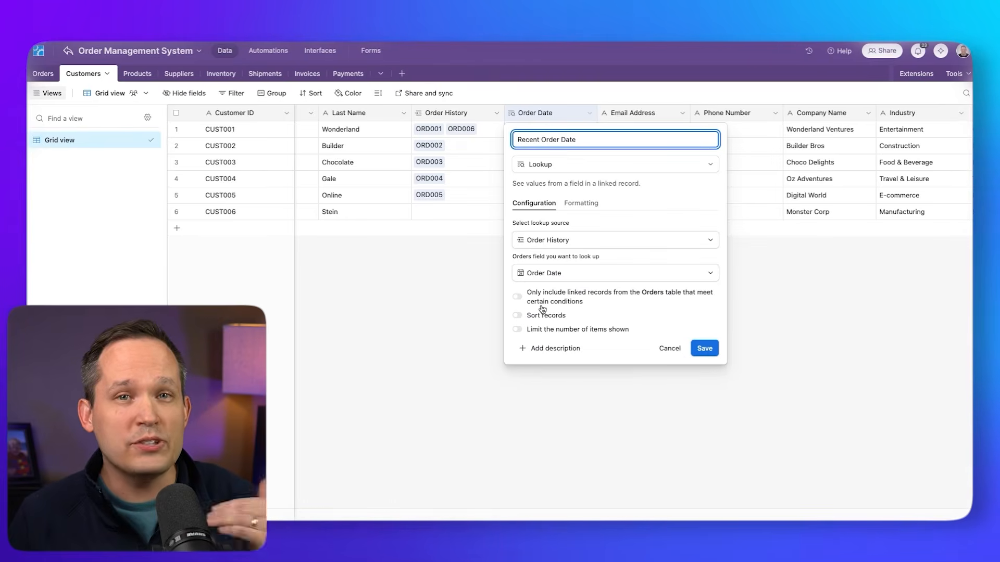
click(517, 298)
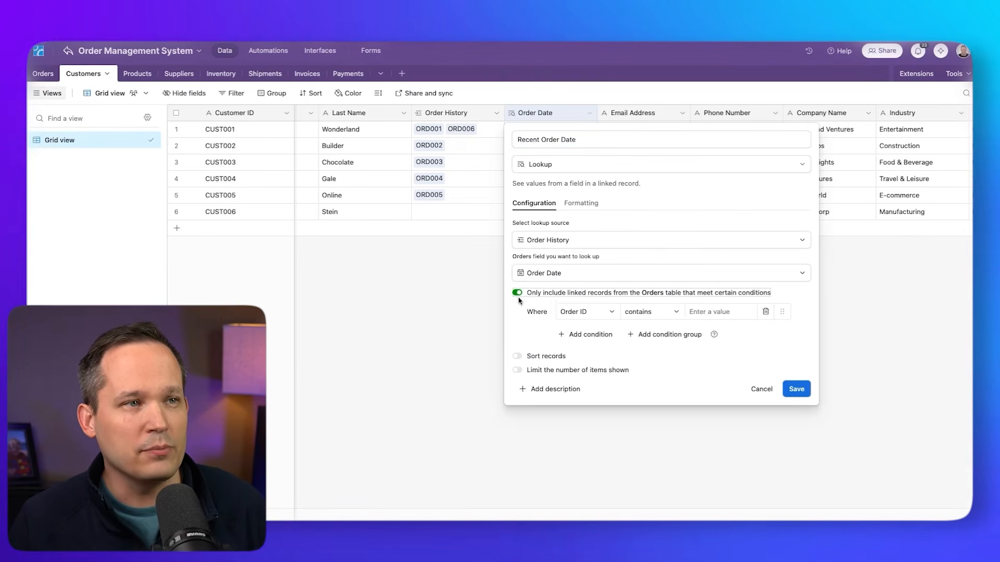
click(575, 312)
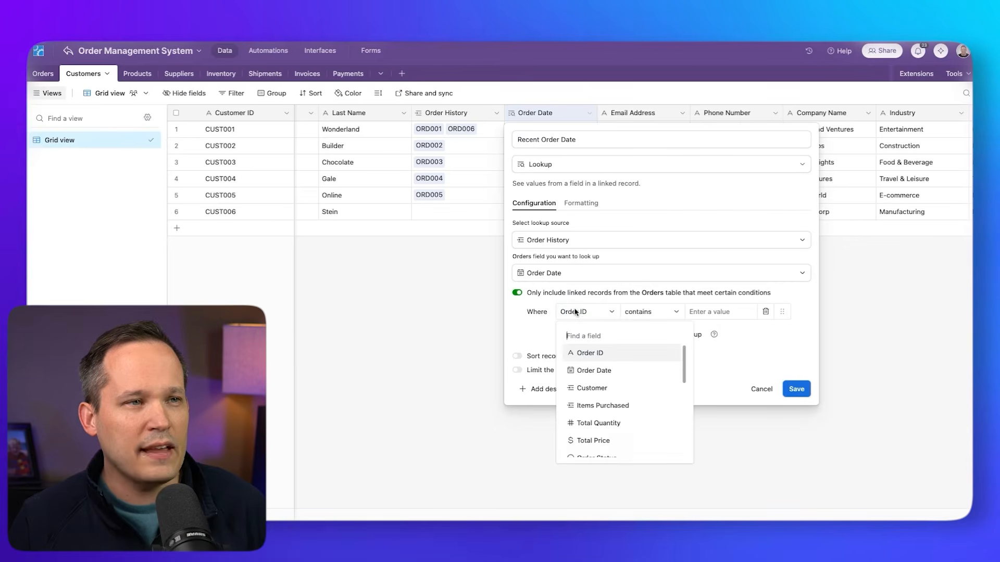
text(sta)
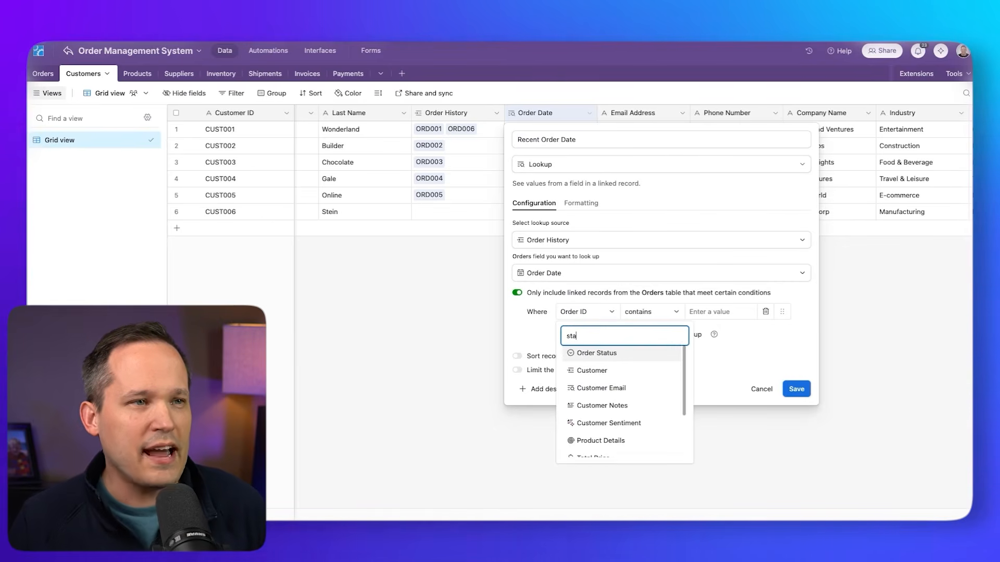
click(597, 354)
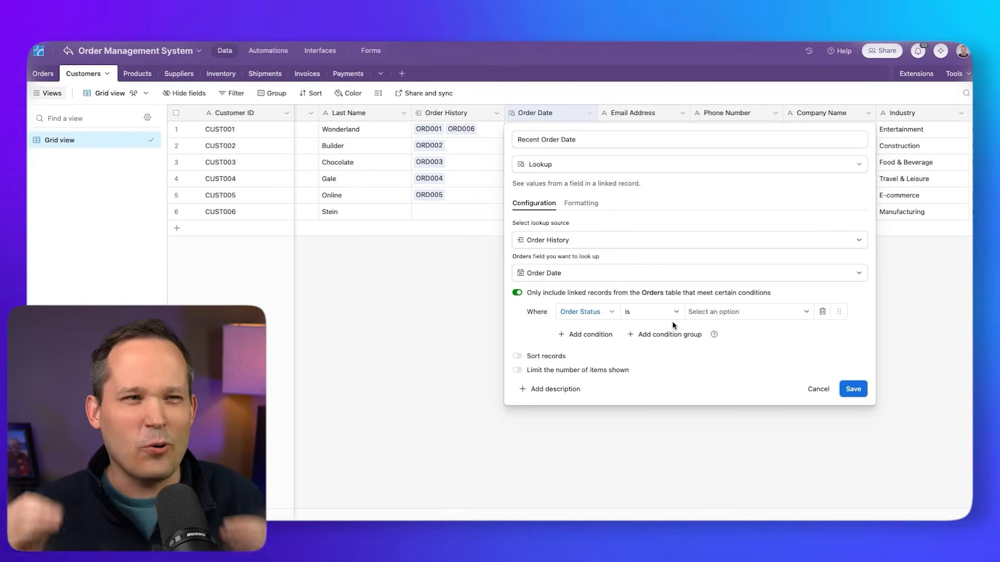
click(672, 313)
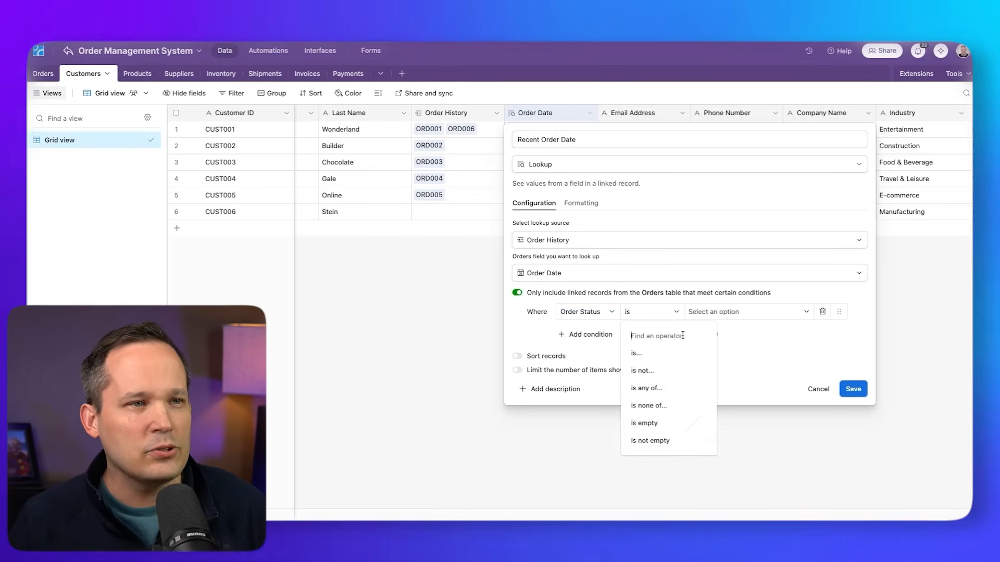
click(675, 388)
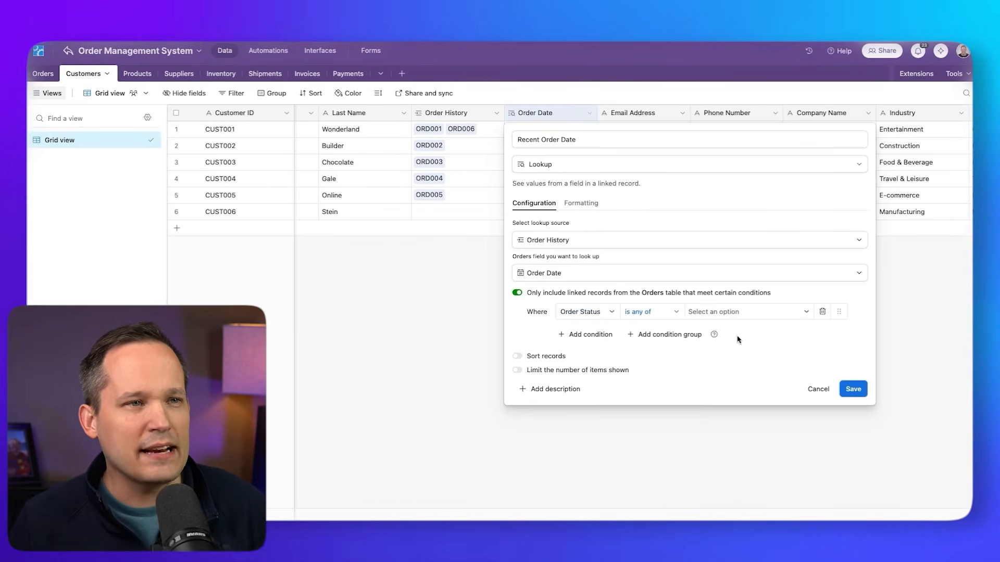
click(752, 312)
click(703, 374)
click(703, 395)
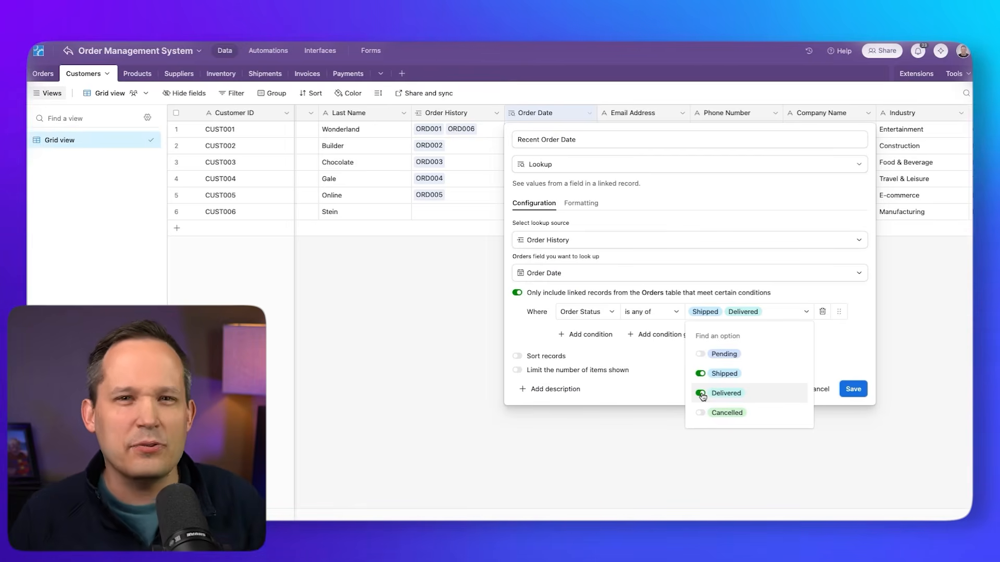
click(771, 357)
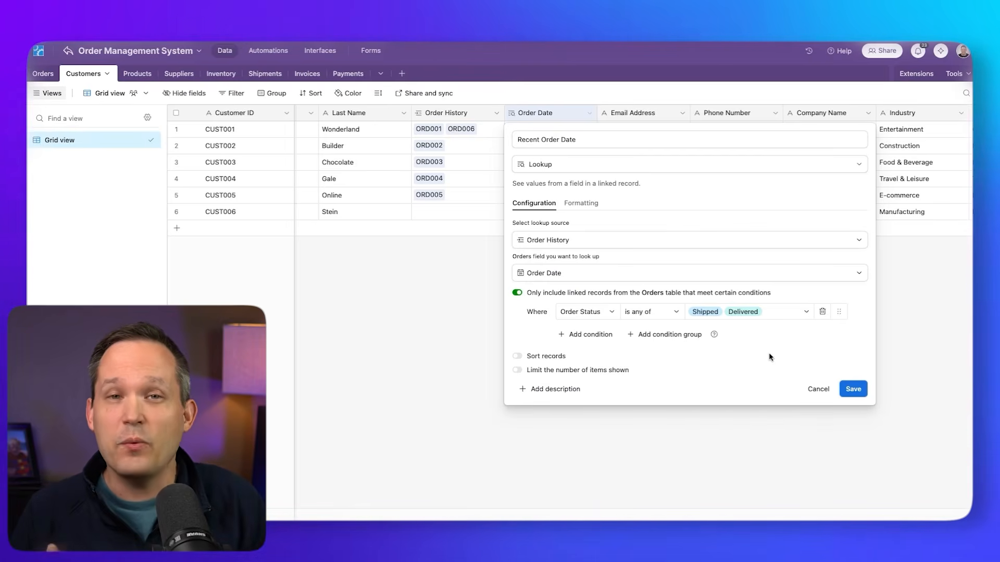
Step: Limit the lookup to the last 1 item, sort its records by Order Date from earliest to latest, and save the field
click(516, 371)
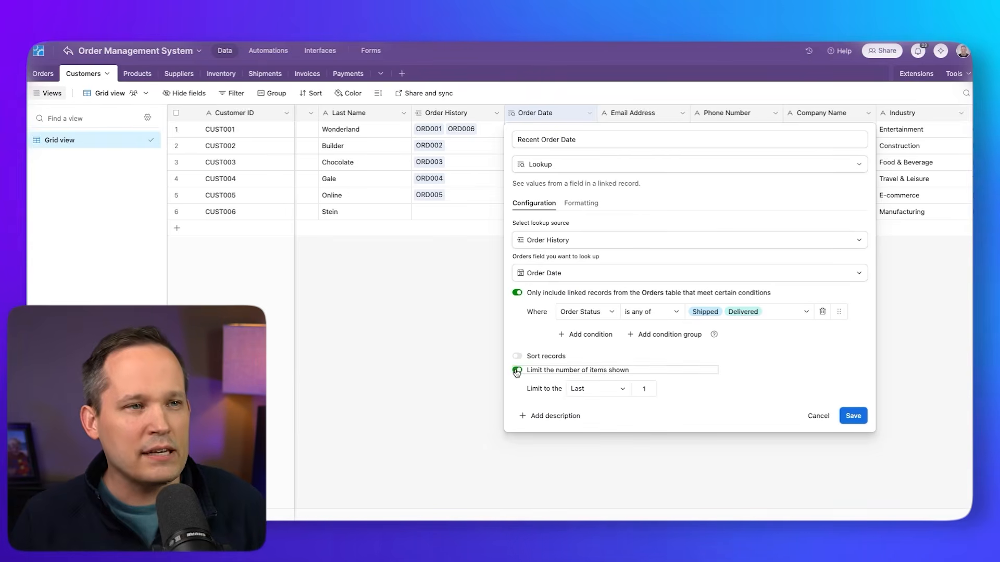
click(643, 390)
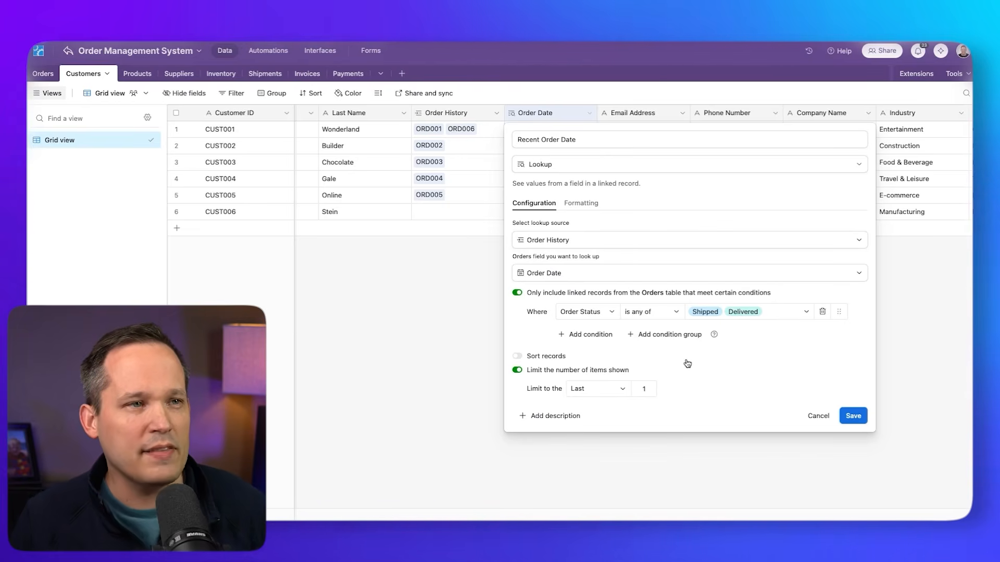
click(518, 358)
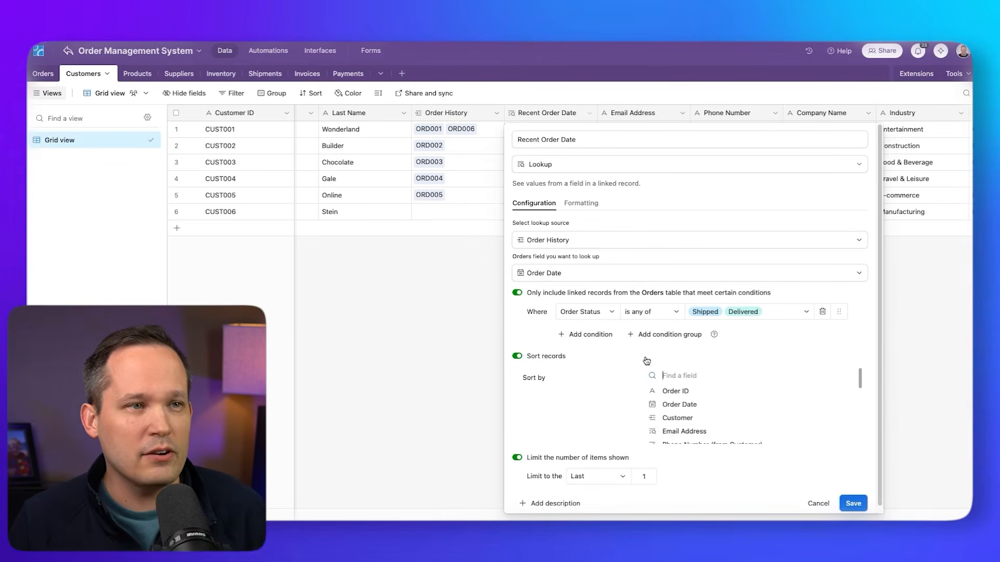
click(677, 406)
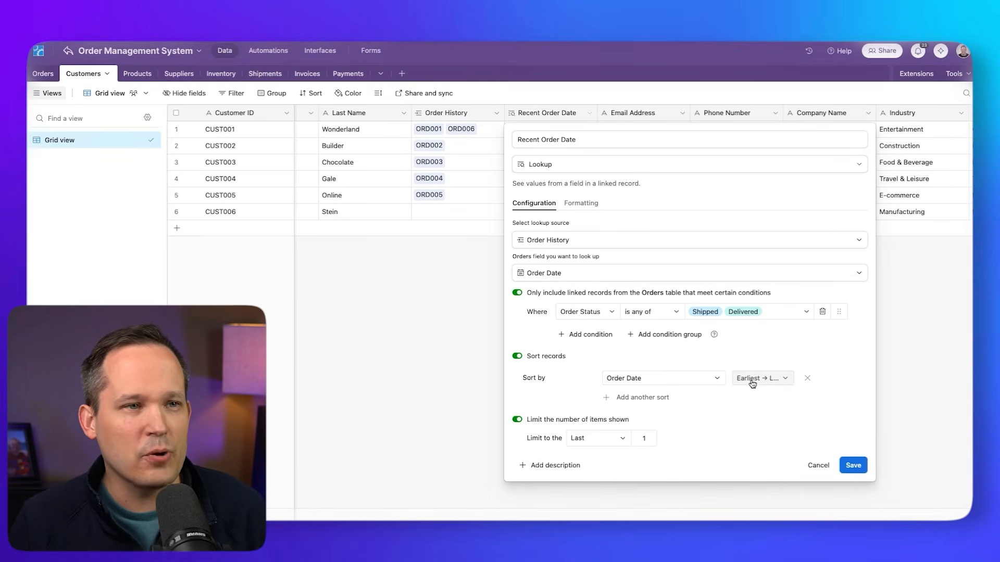
click(856, 466)
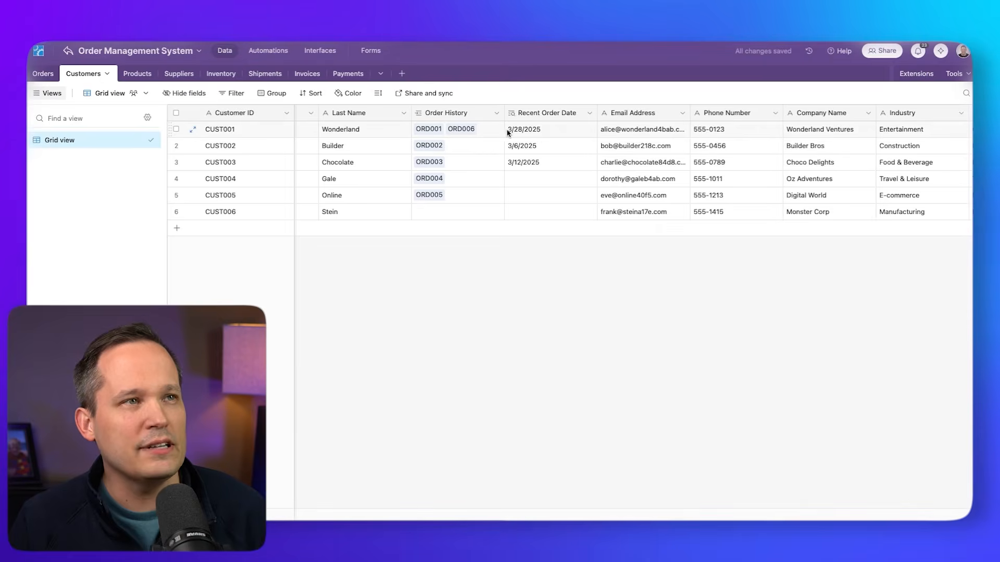
Step: Change the Recent Order Date lookup to sort its records by Order Date from latest to earliest, and save the field
click(592, 114)
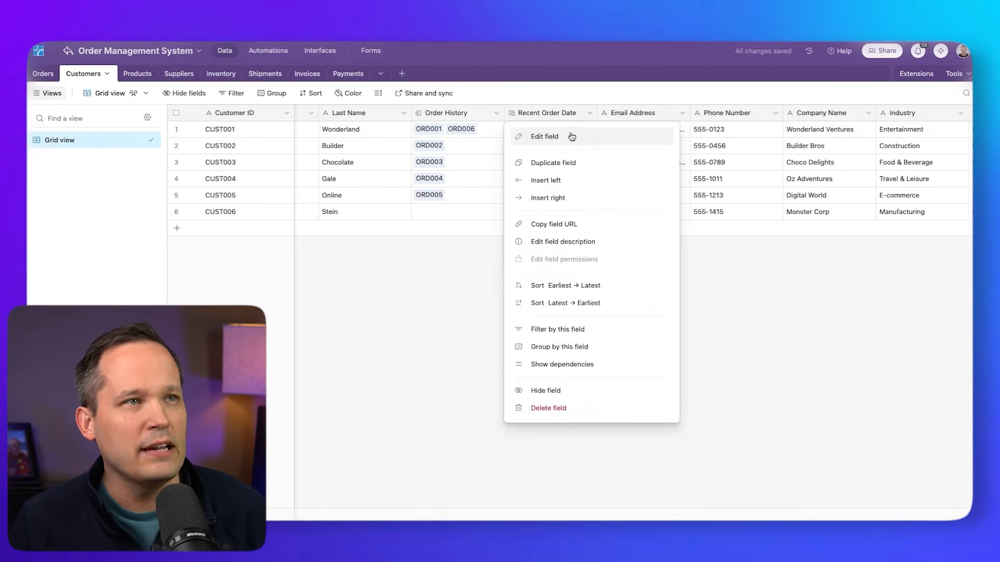
click(575, 138)
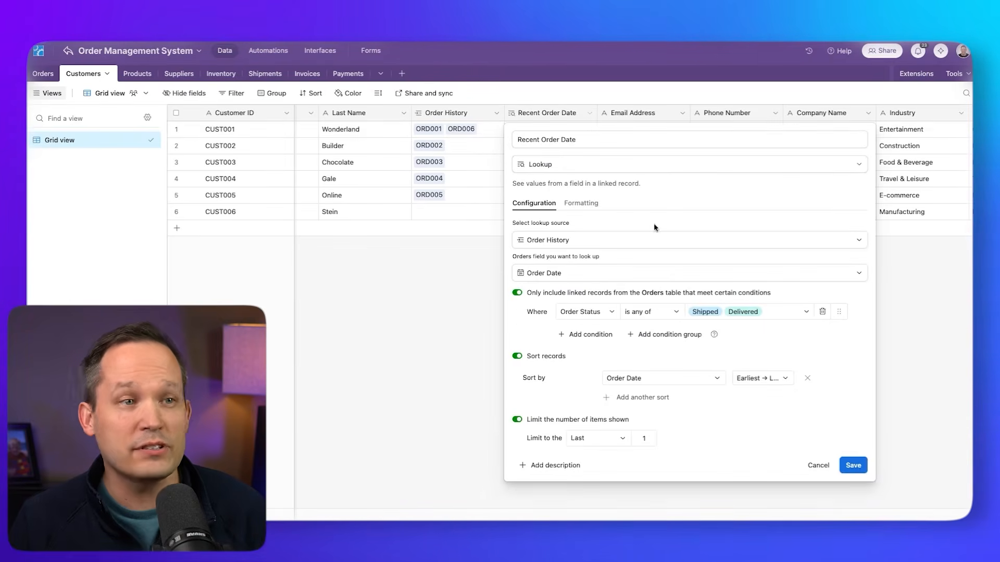
click(750, 378)
click(756, 411)
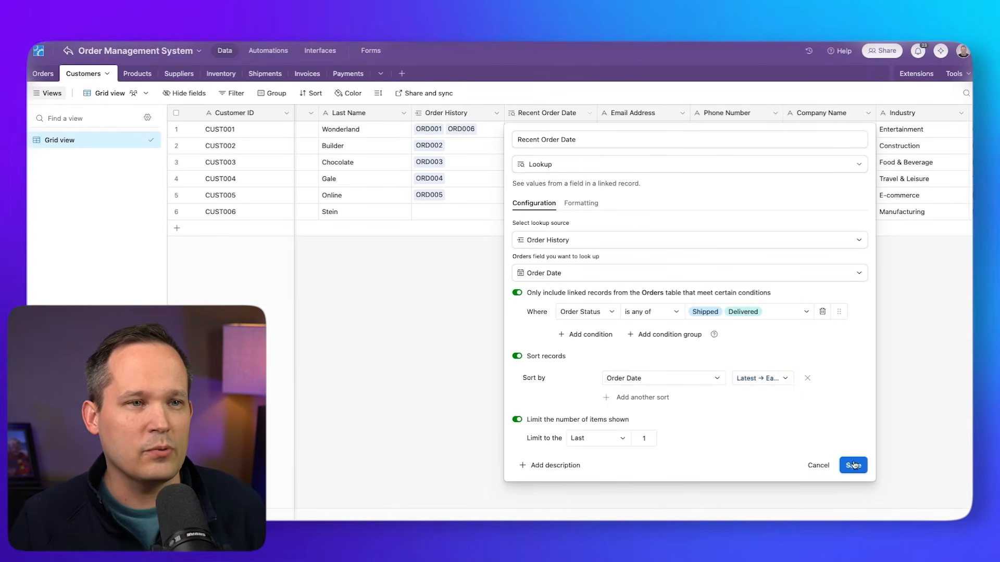
click(853, 465)
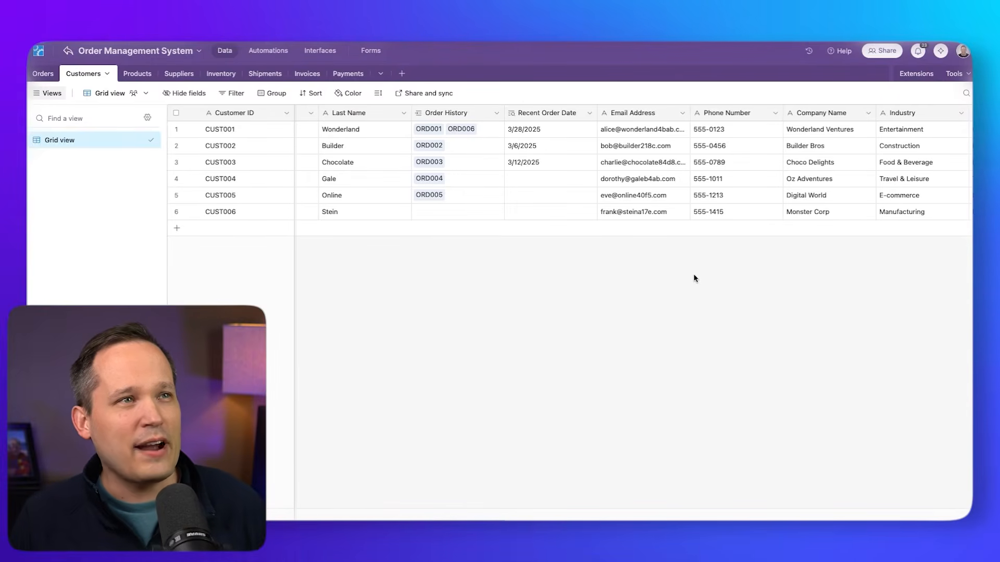
Step: Duplicate the Recent Order Date field, make the copy look up Total Price from Orders, name it Recent Order Amount, and save it
click(590, 114)
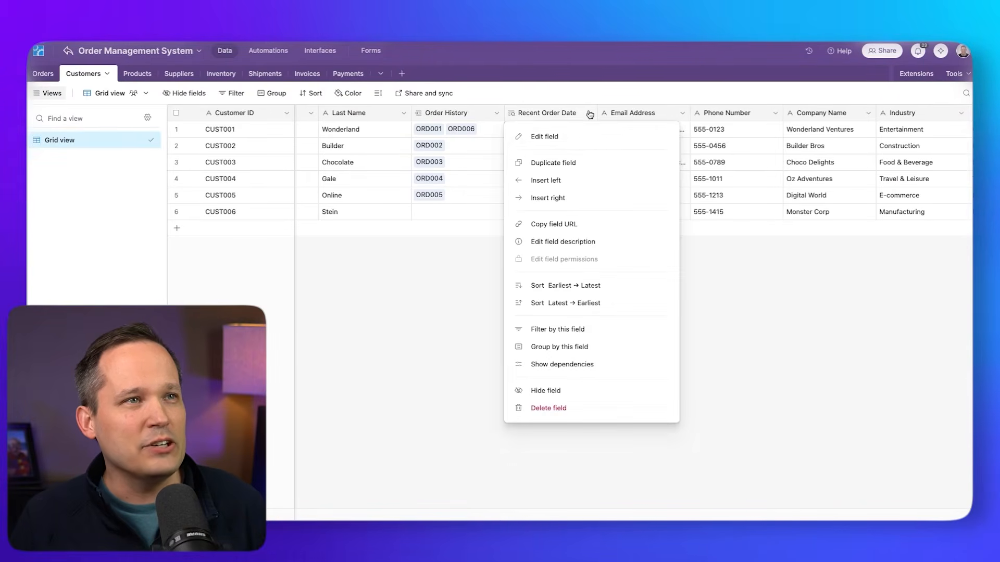
click(576, 160)
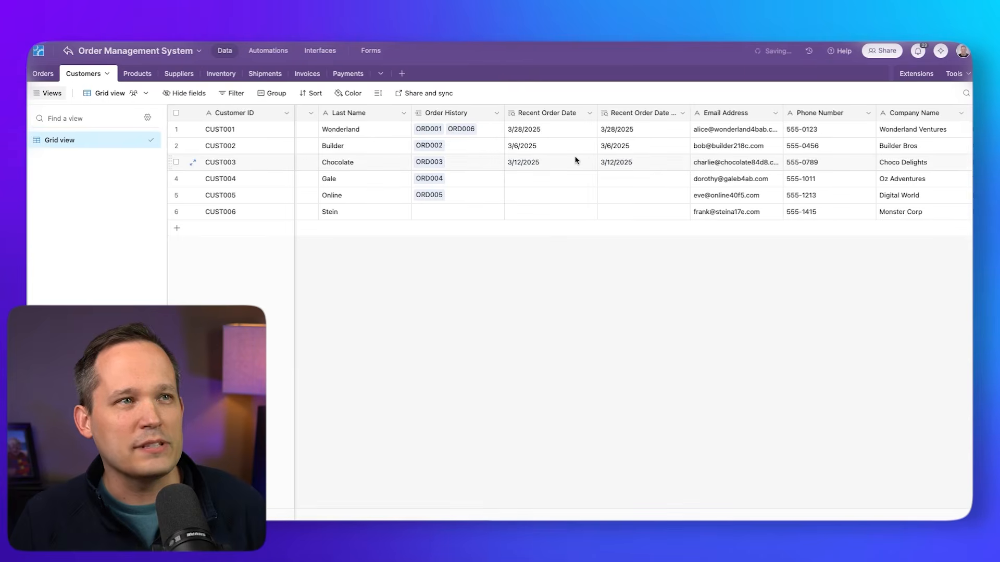
double_click(638, 114)
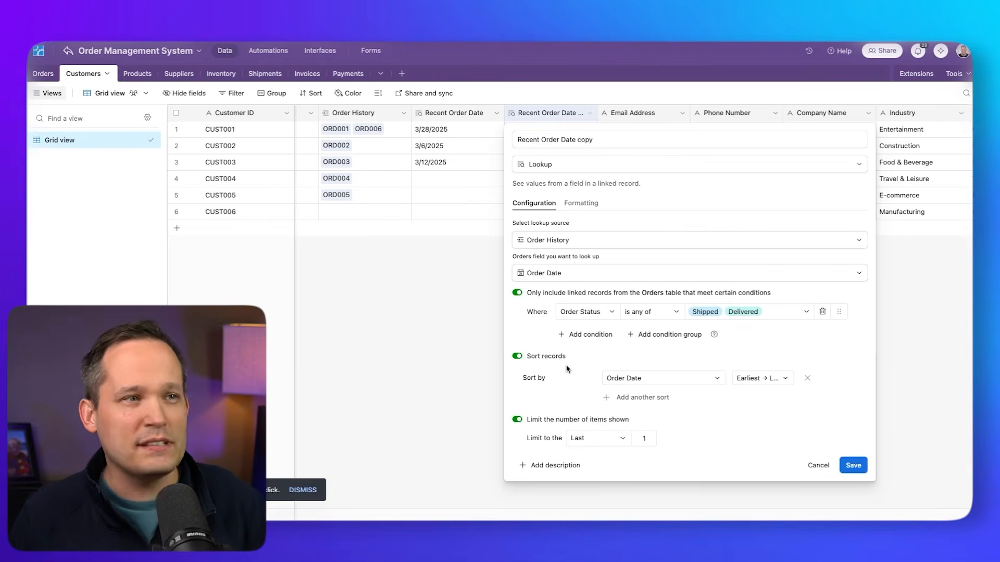
click(563, 273)
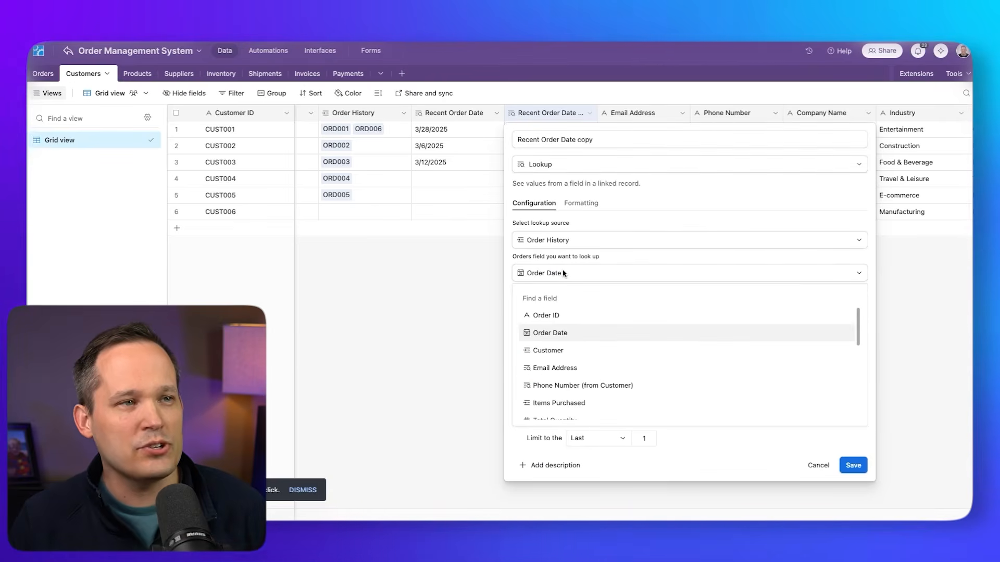
text(Tot)
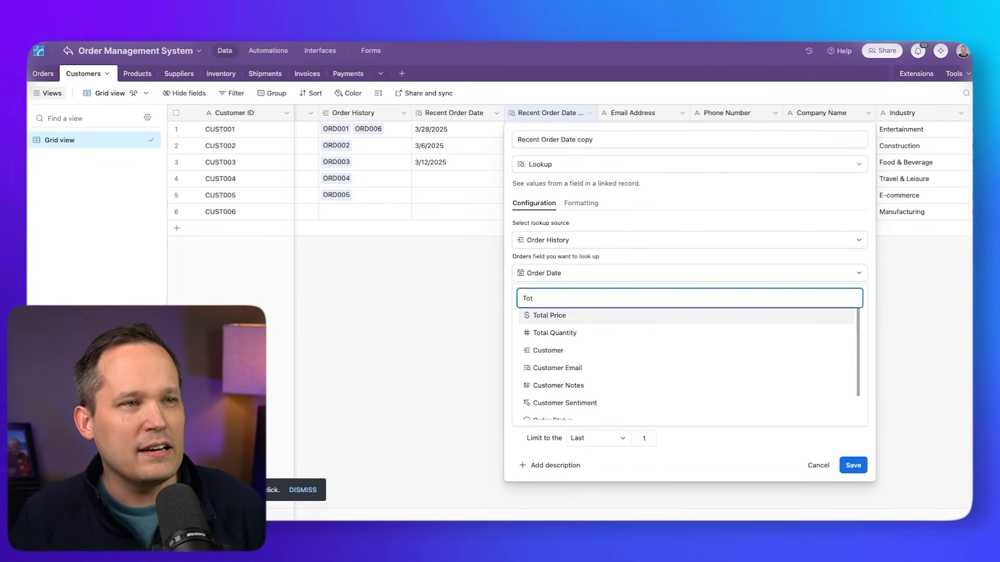
click(559, 315)
click(854, 466)
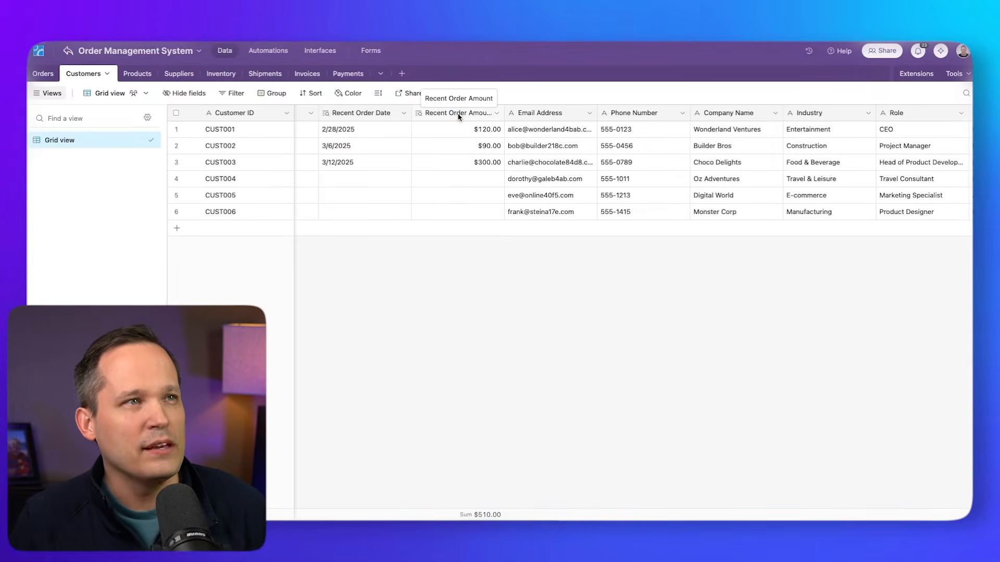
Step: Format the Recent Order Amount lookup's currency values with 0 decimal places and save the field
double_click(459, 116)
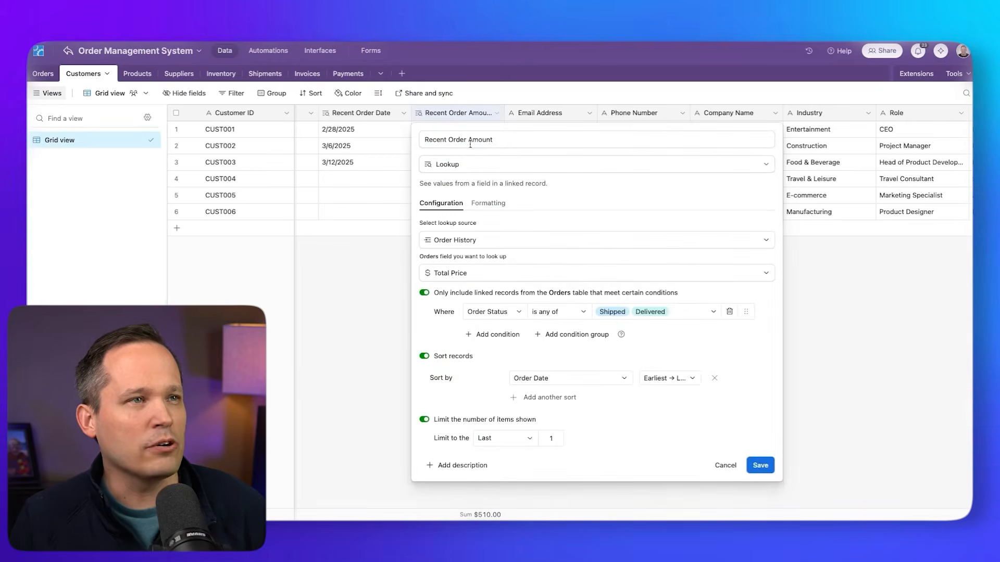
click(489, 204)
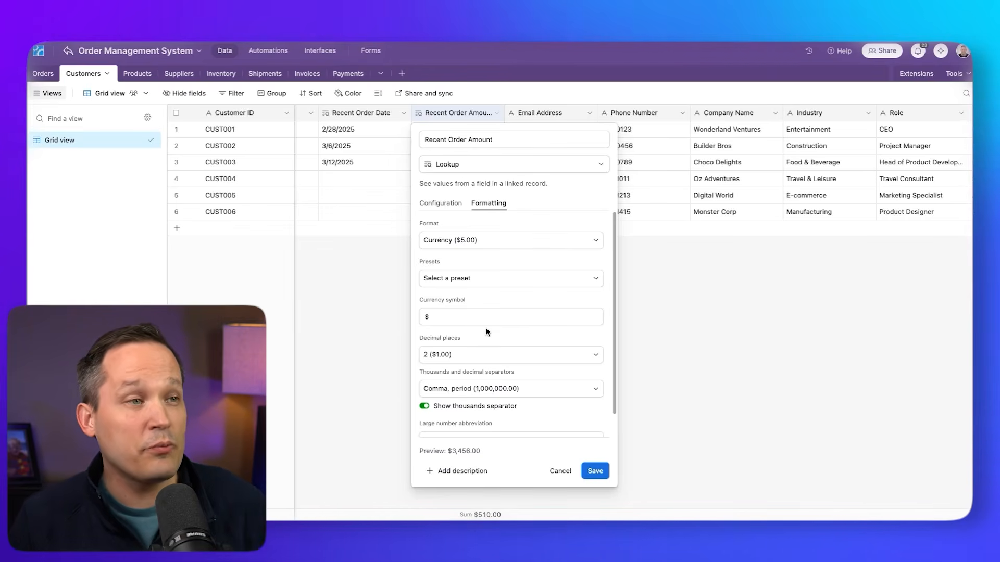
click(465, 354)
click(462, 392)
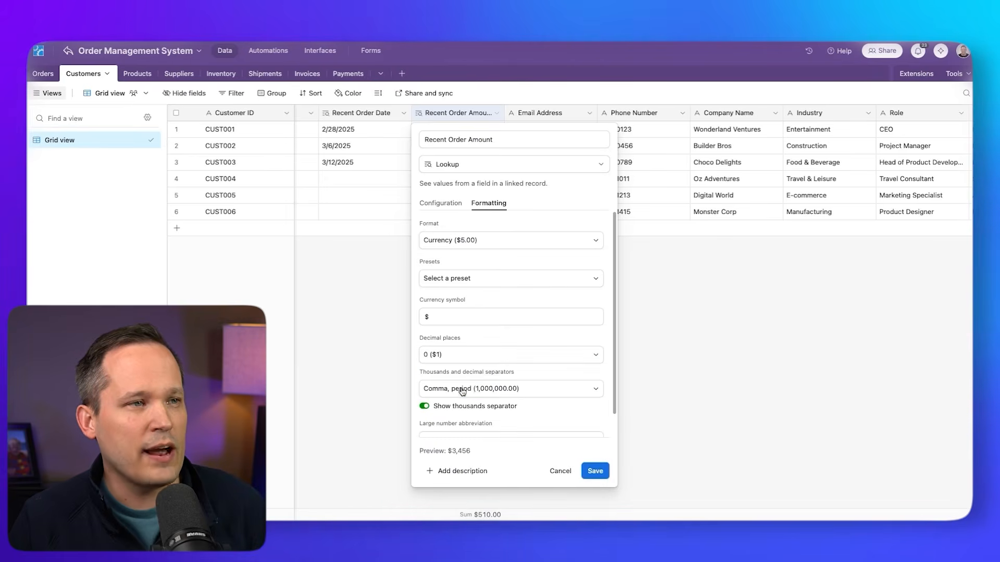
click(594, 471)
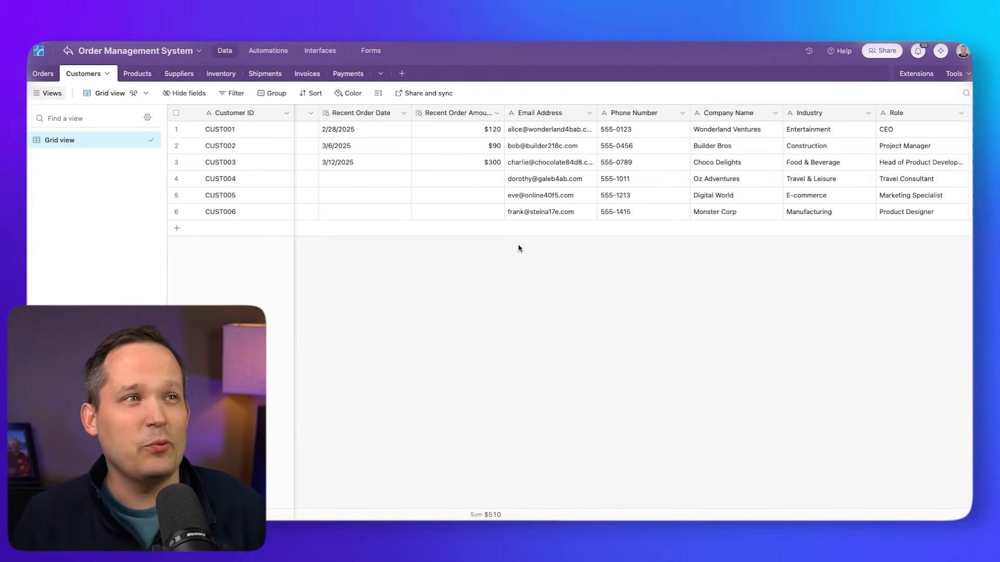
Step: Insert a new field after Recent Order Amount, name it Days Since Order, and choose Formula as its type
click(498, 113)
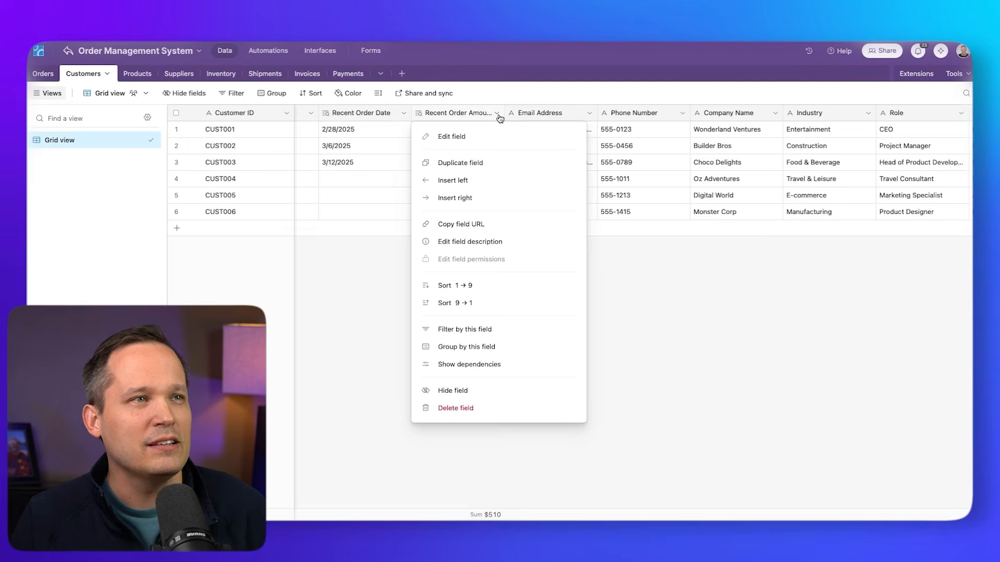
click(486, 204)
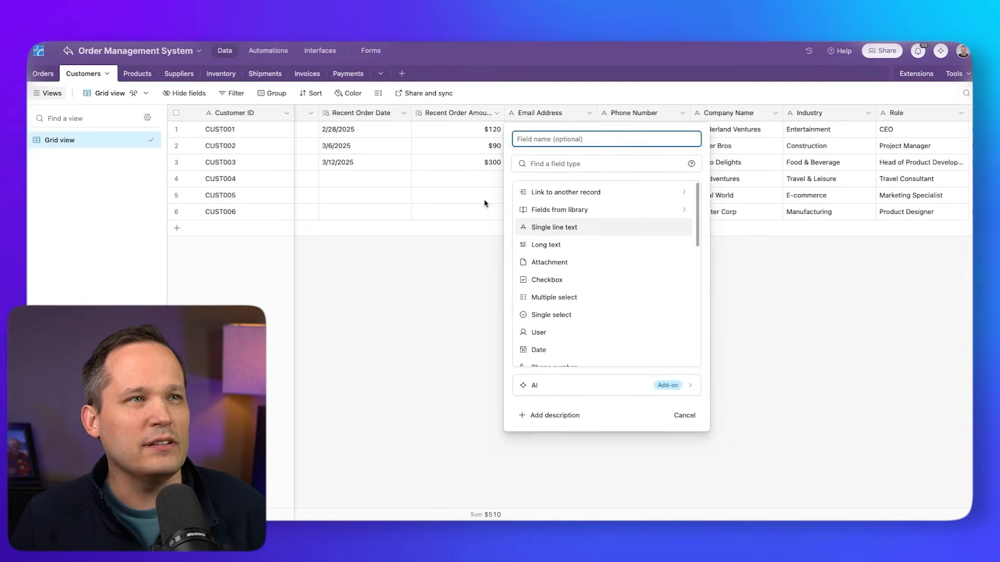
text(Days Since Order)
click(540, 163)
text(for)
click(544, 191)
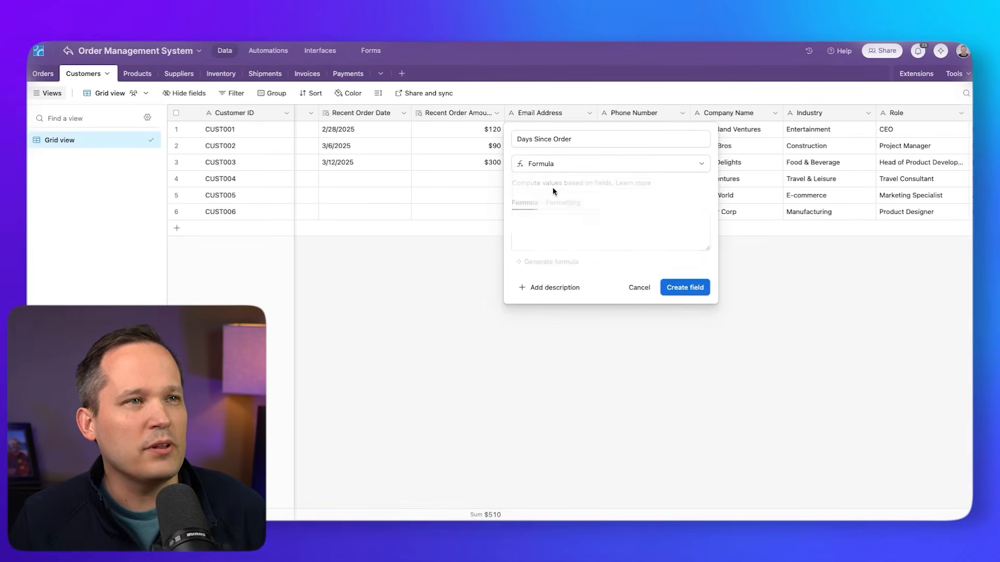
Step: Enter the formula DATETIME_DIFF(NOW(),{Recent Order Date},'days') for Days Since Order and create the field
text(Date)
click(562, 364)
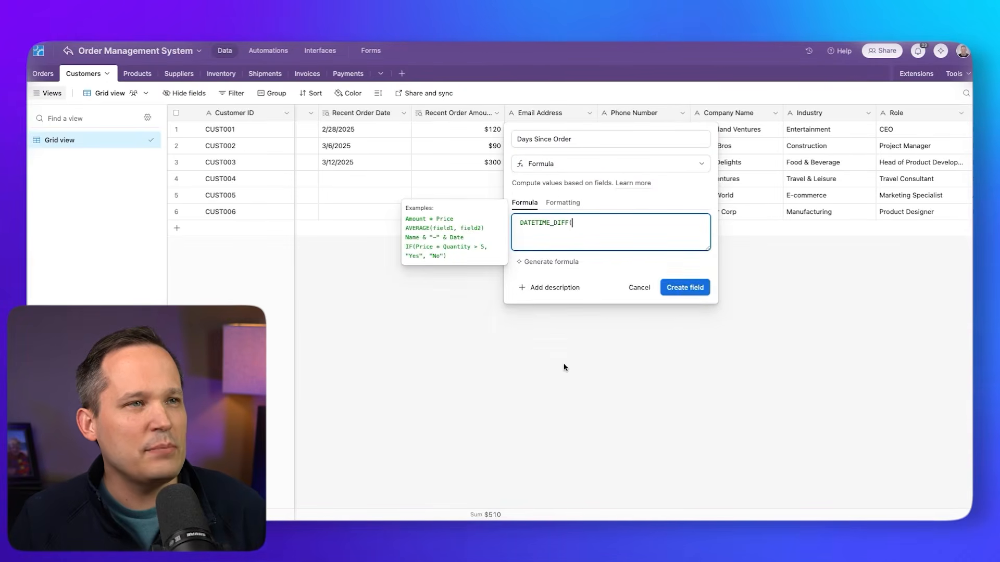
text(NOW(),Rece)
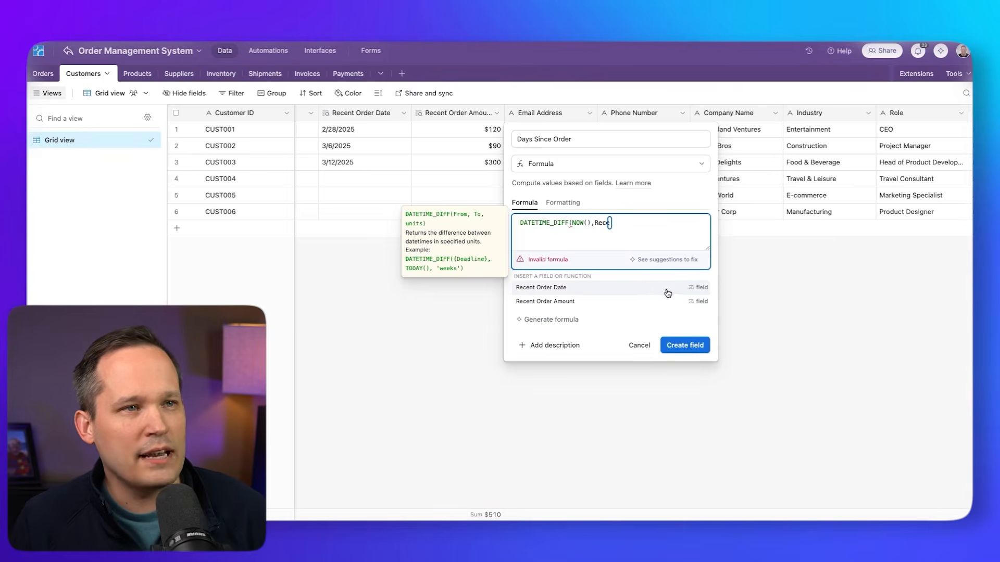
click(619, 288)
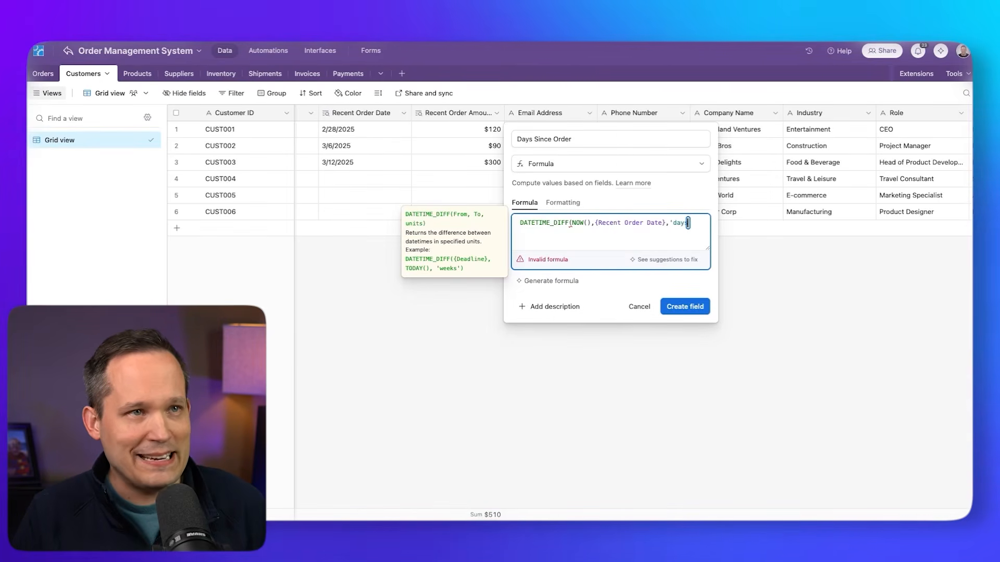
text(,'days')
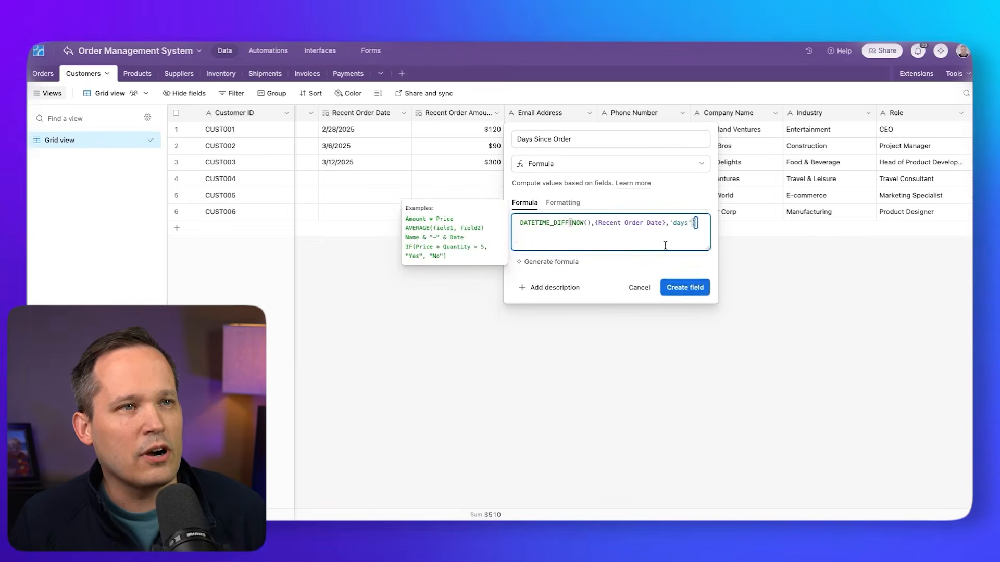
click(686, 306)
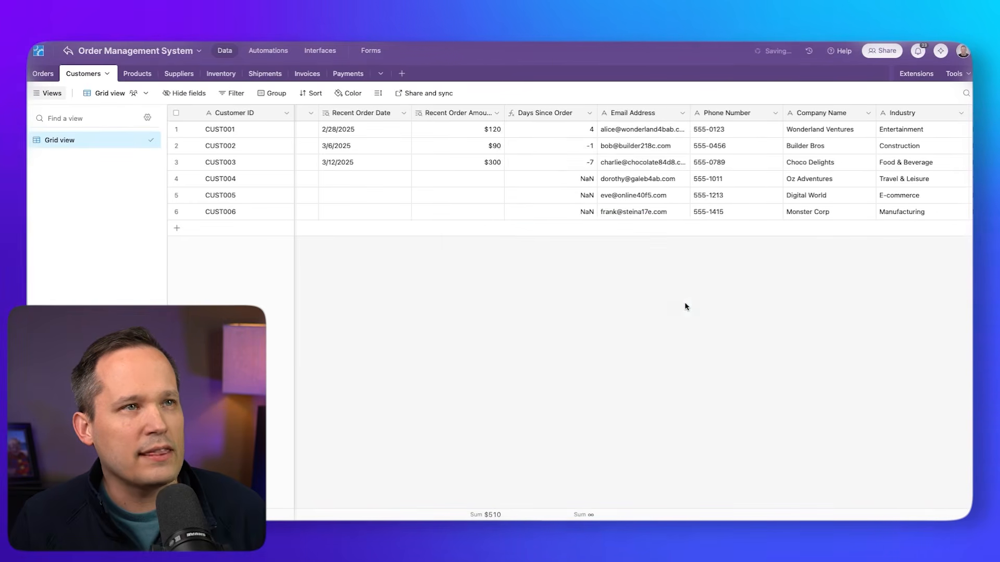